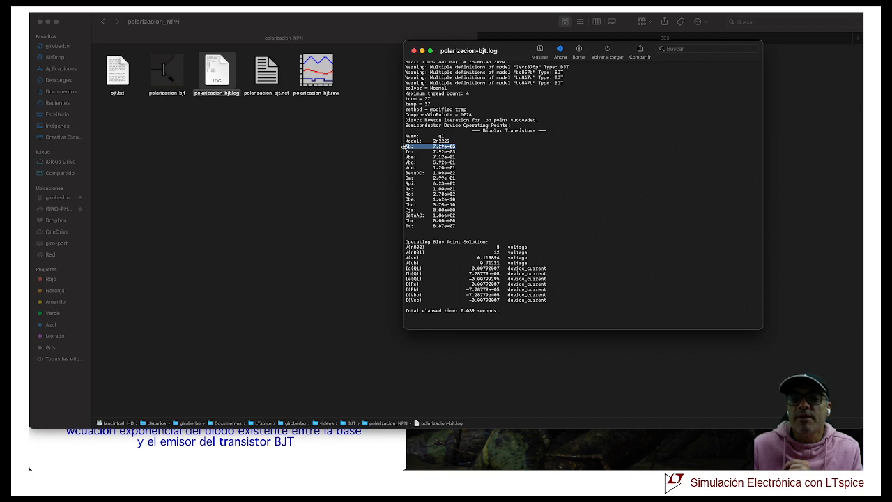
- Examine the Ic, Vbe and BetaDC entries for the 2N2222 transistor in the simulation log, and close the log
{"action": "left_click_drag", "start_coordinate": [457, 152], "coordinate": [408, 154]}
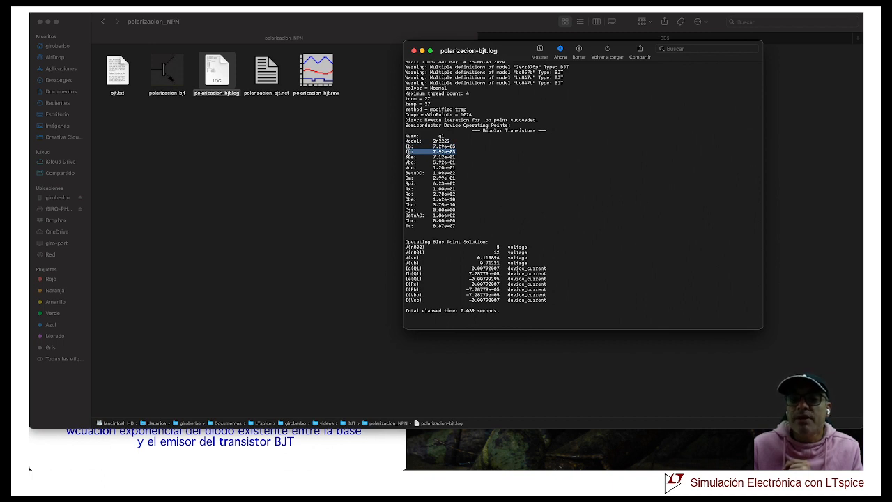
{"action": "left_click_drag", "start_coordinate": [405, 157], "coordinate": [457, 157]}
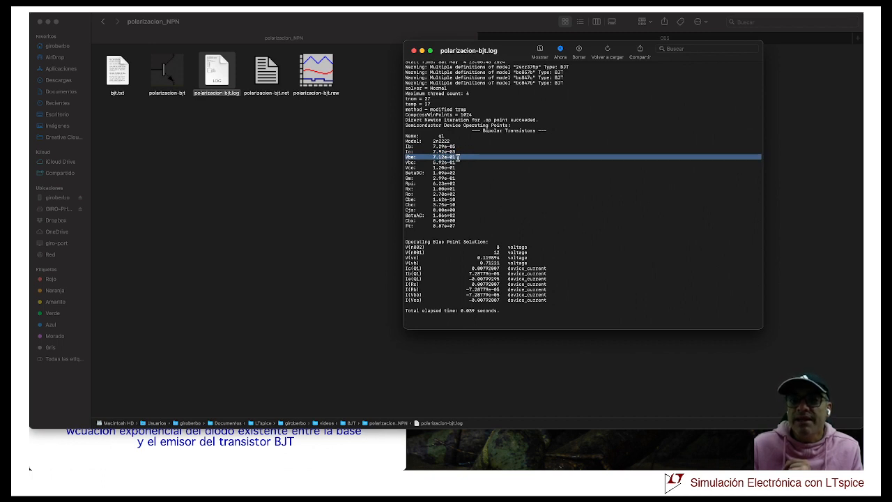
{"action": "left_click_drag", "start_coordinate": [456, 174], "coordinate": [405, 173]}
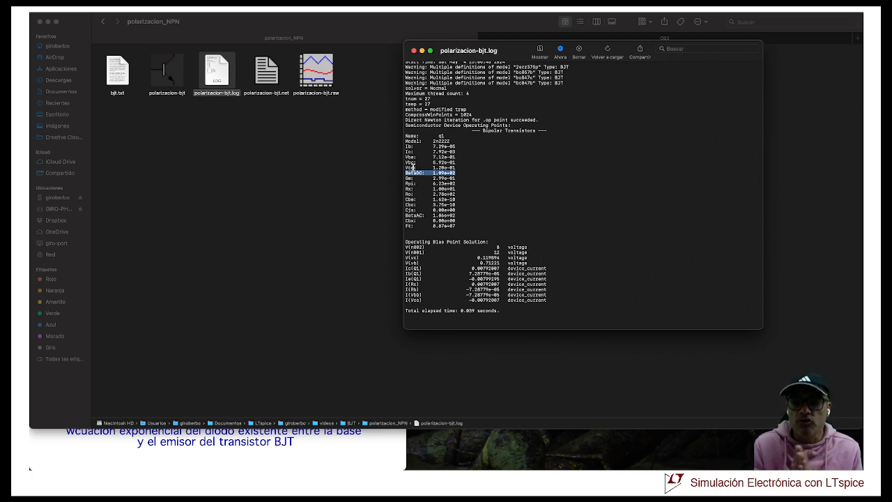
{"action": "scroll", "coordinate": [414, 168], "scroll_direction": "up", "scroll_amount": 2}
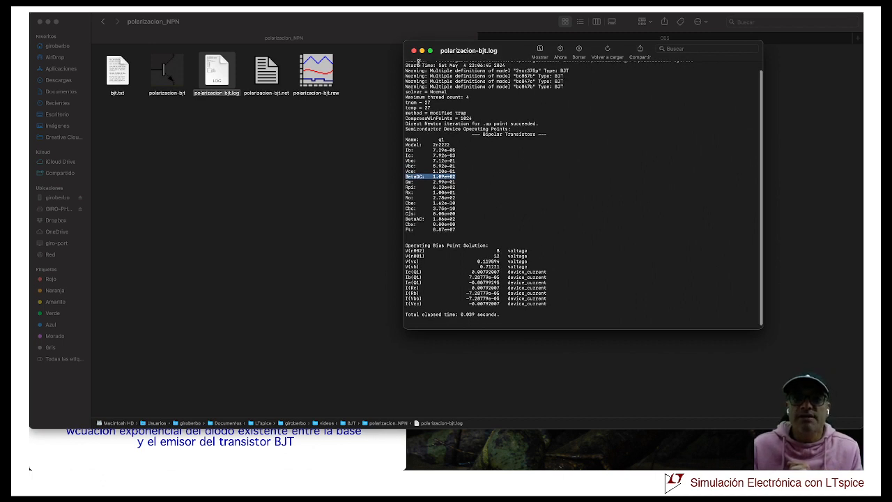
{"action": "left_click", "coordinate": [413, 51]}
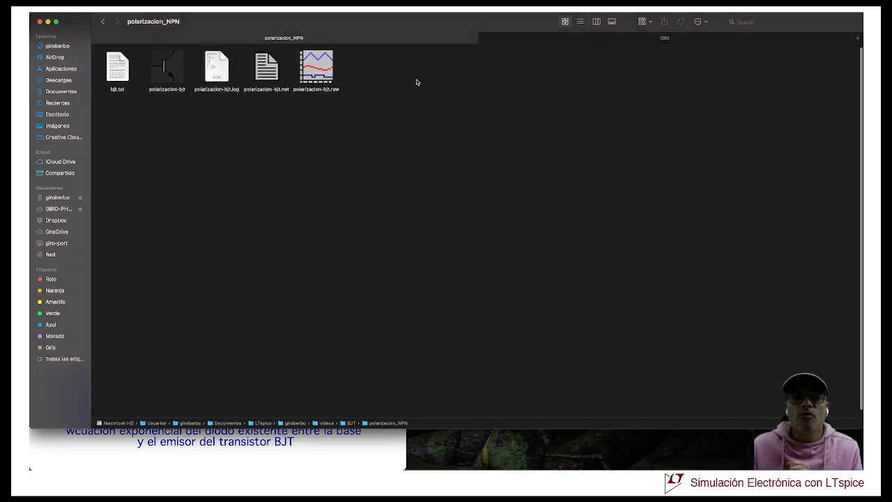
- Open the model file bjt.txt from the polarizacion_NPN folder, minimize the folder window and place the file beside the schematic
{"action": "left_click", "coordinate": [416, 78]}
{"action": "double_click", "coordinate": [120, 67]}
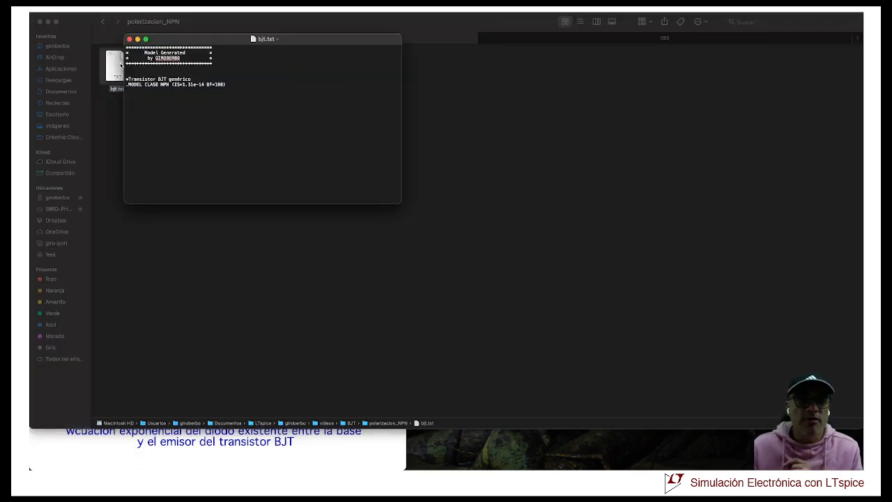
{"action": "left_click", "coordinate": [48, 22]}
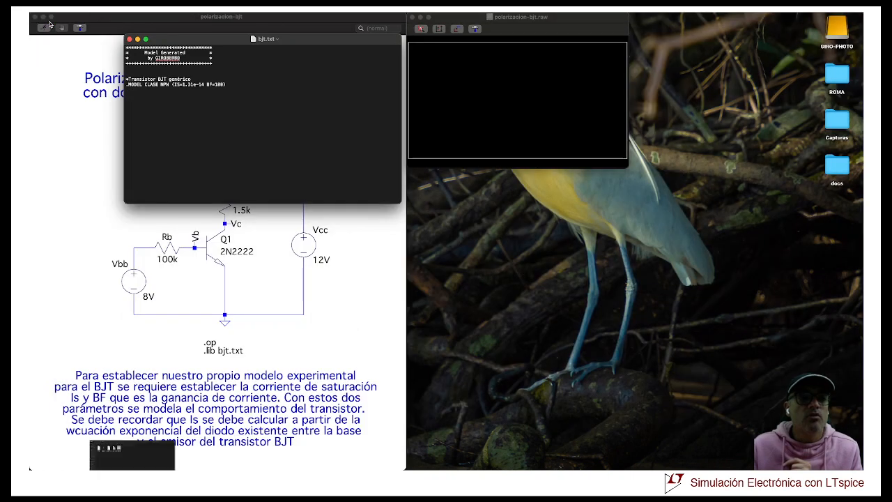
{"action": "left_click_drag", "start_coordinate": [173, 40], "coordinate": [473, 290]}
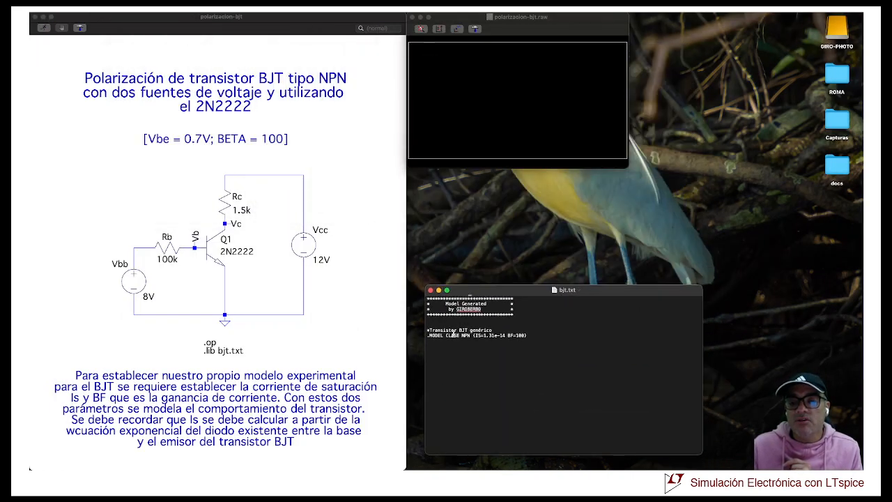
- Examine the generic BJT .MODEL line in bjt.txt, focusing on its IS and BF parameters
{"action": "left_click_drag", "start_coordinate": [427, 329], "coordinate": [539, 346]}
{"action": "left_click", "coordinate": [522, 349]}
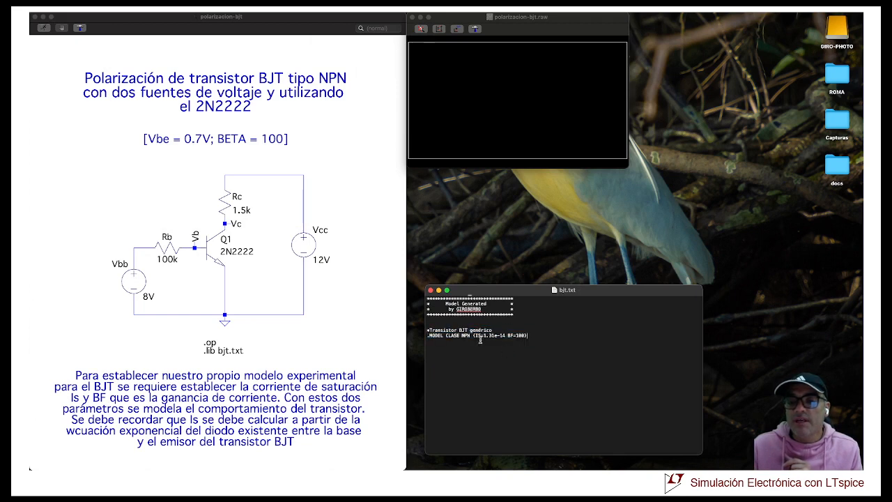
{"action": "left_click_drag", "start_coordinate": [475, 335], "coordinate": [526, 335]}
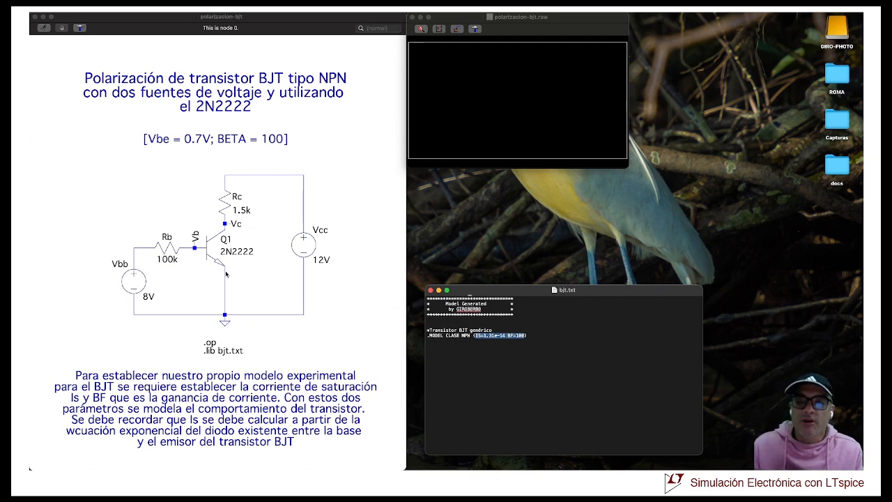
{"action": "left_click", "coordinate": [471, 372]}
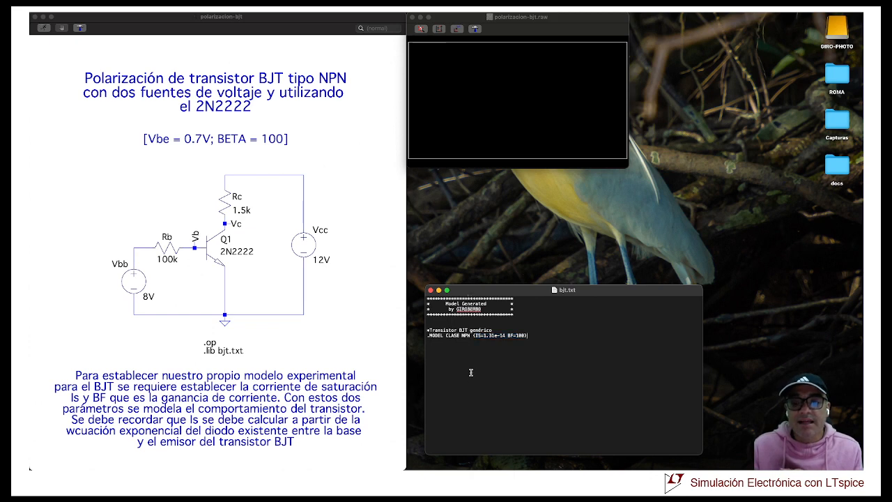
{"action": "left_click_drag", "start_coordinate": [475, 335], "coordinate": [505, 335]}
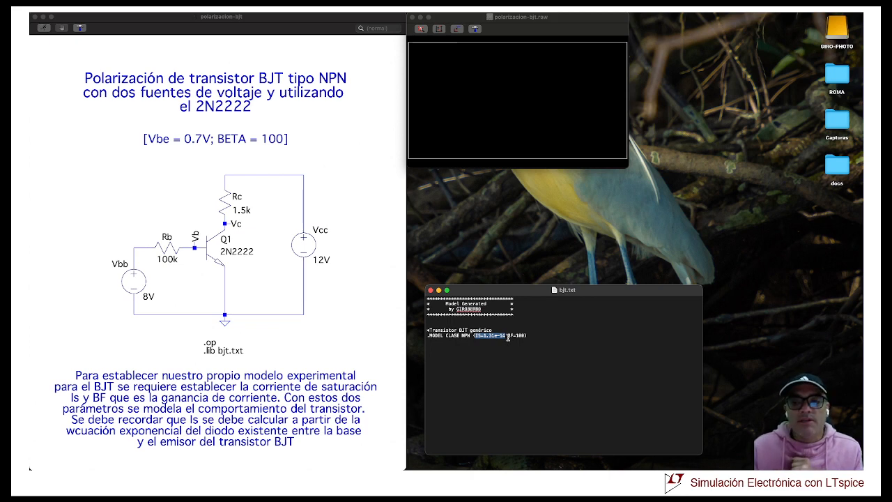
{"action": "left_click_drag", "start_coordinate": [508, 335], "coordinate": [525, 336]}
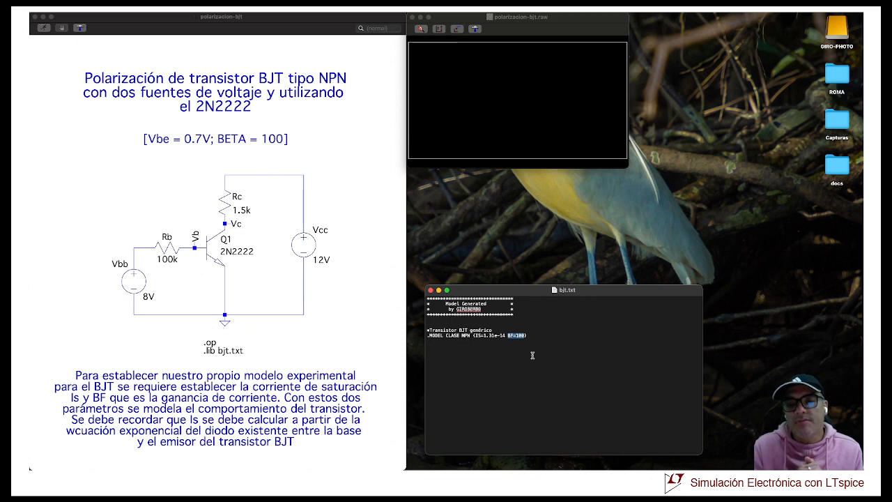
- Replace transistor Q1's 2N2222 model in the schematic with the CLASE model defined in bjt.txt
{"action": "left_click", "coordinate": [196, 262]}
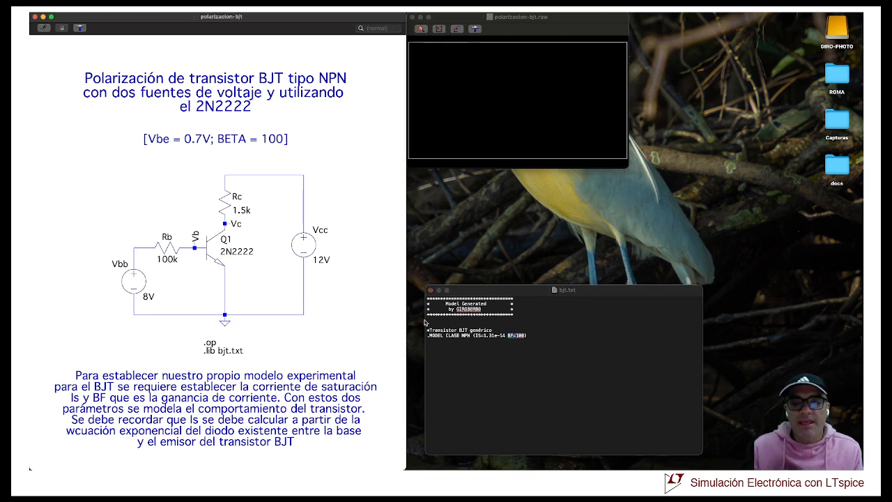
{"action": "left_click", "coordinate": [448, 340]}
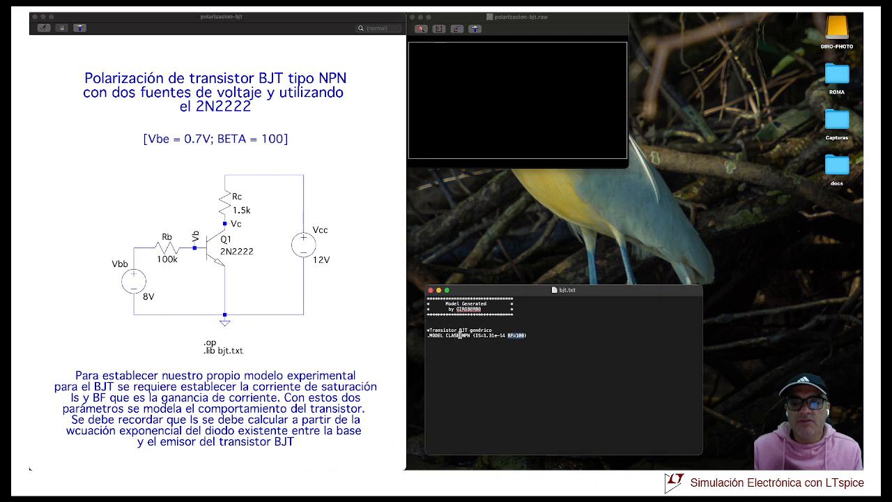
{"action": "double_click", "coordinate": [454, 336]}
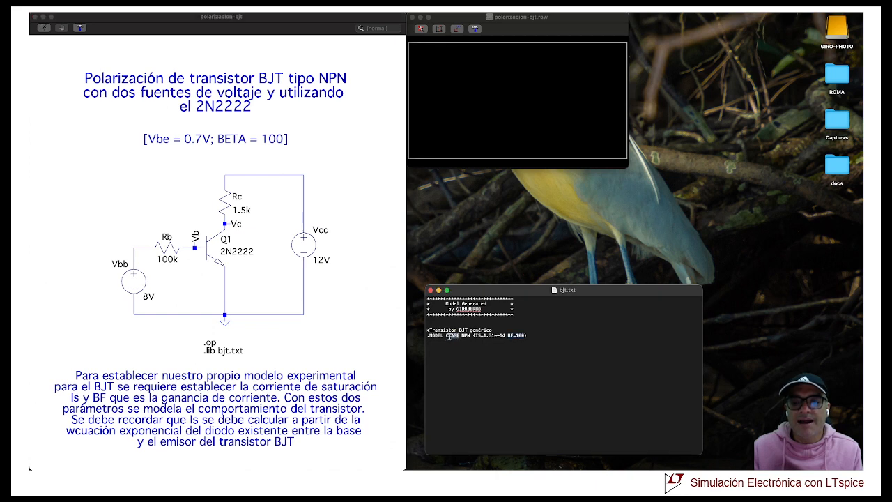
{"action": "right_click", "coordinate": [237, 251]}
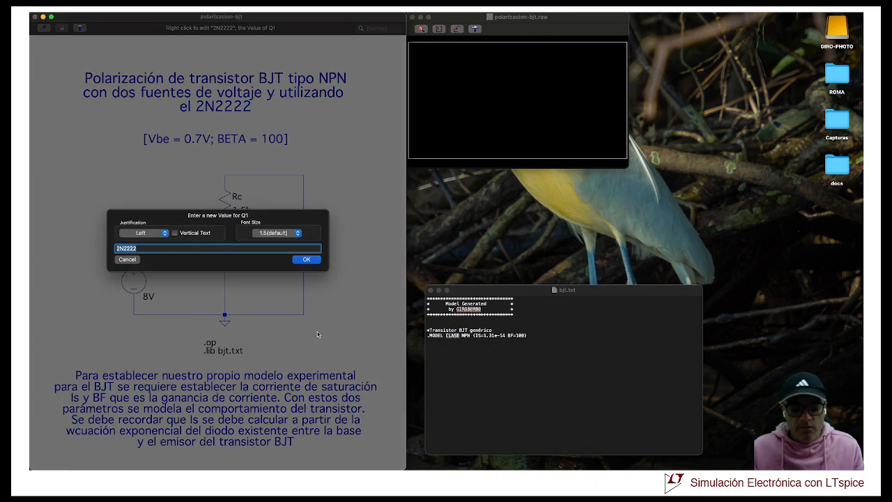
{"action": "type", "text": "CLASE"}
{"action": "key", "text": "Return"}
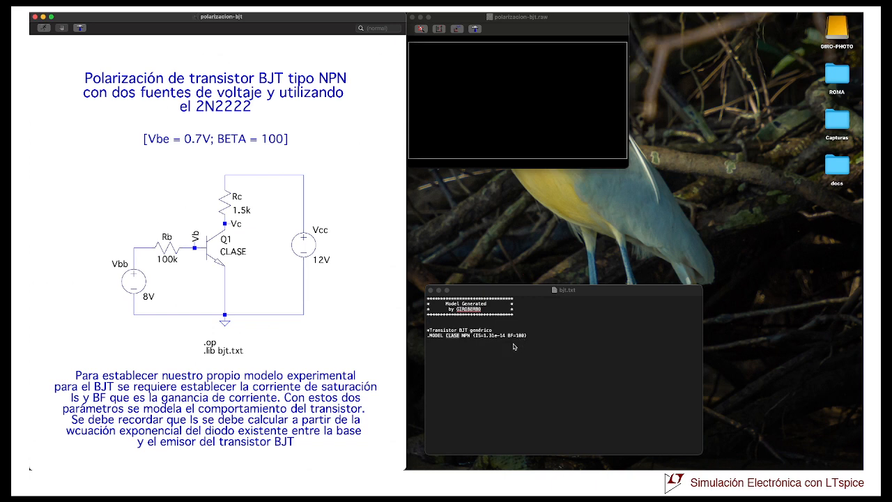
- Rerun the operating point simulation and open polarizacion-bjt.log from the polarizacion_NPN folder, placing it beside the schematic
{"action": "left_click", "coordinate": [44, 29]}
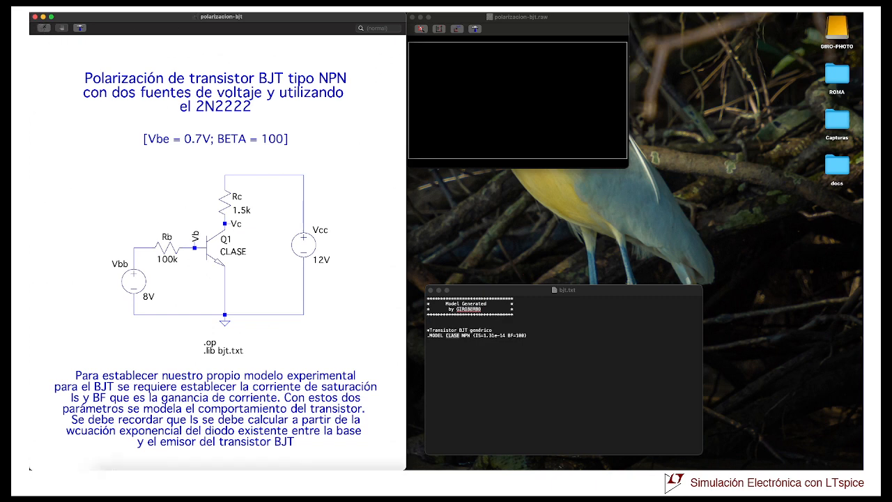
{"action": "mouse_move", "coordinate": [98, 452]}
{"action": "left_click", "coordinate": [102, 436]}
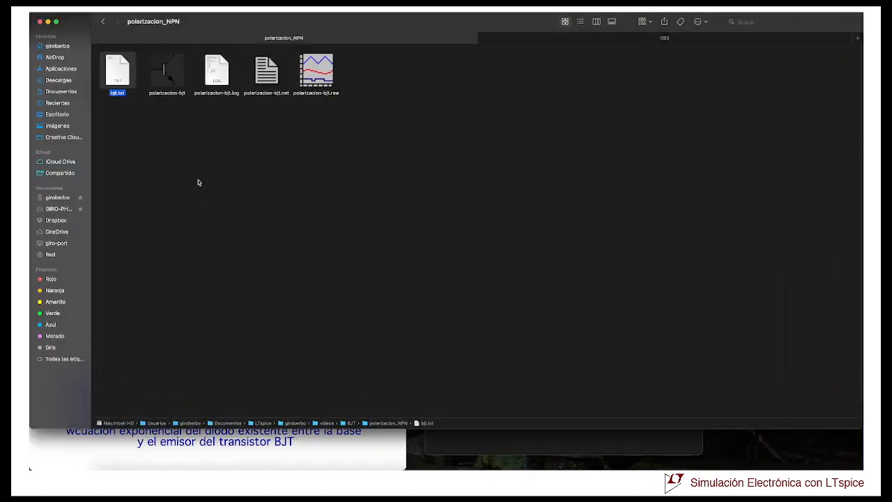
{"action": "left_click", "coordinate": [214, 69]}
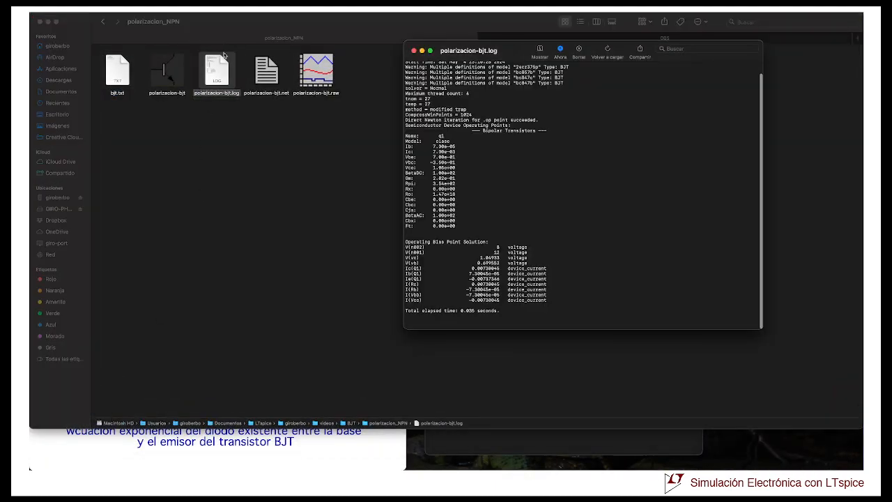
{"action": "left_click", "coordinate": [47, 23]}
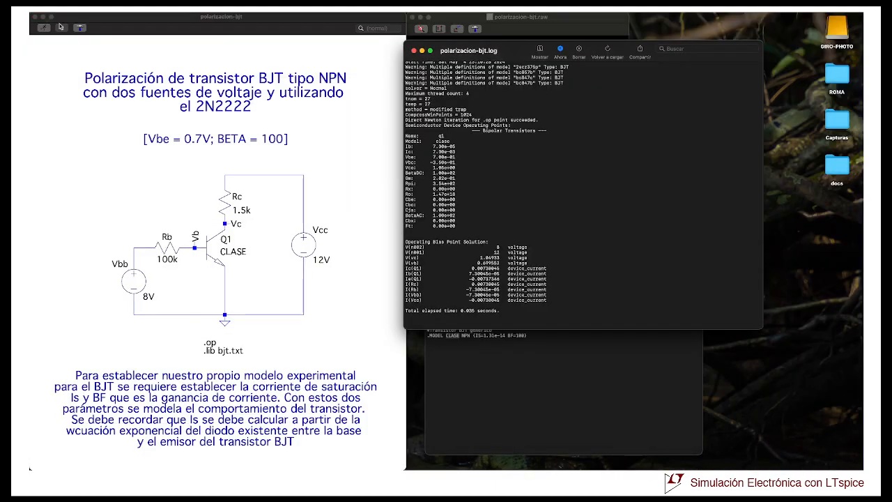
{"action": "left_click_drag", "start_coordinate": [469, 46], "coordinate": [489, 55]}
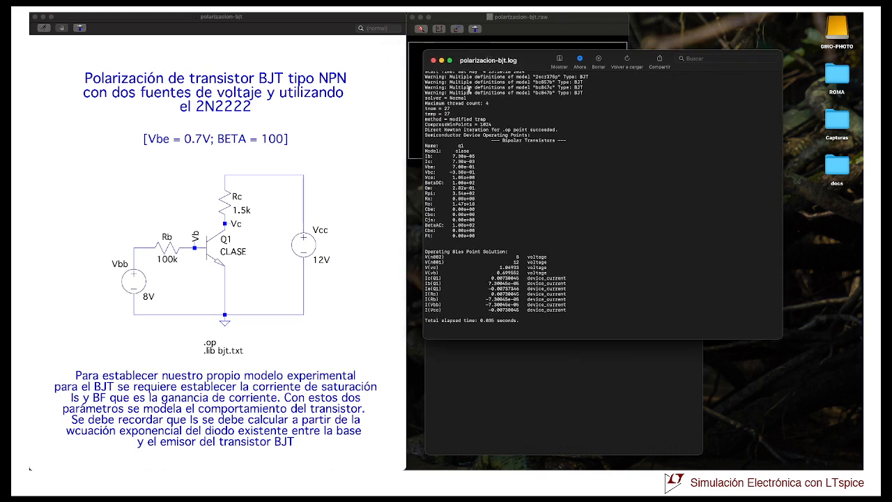
- Examine Q1's BetaDC, Vbe and Ib entries and the tnom and temp settings in the new log
{"action": "left_click", "coordinate": [426, 181]}
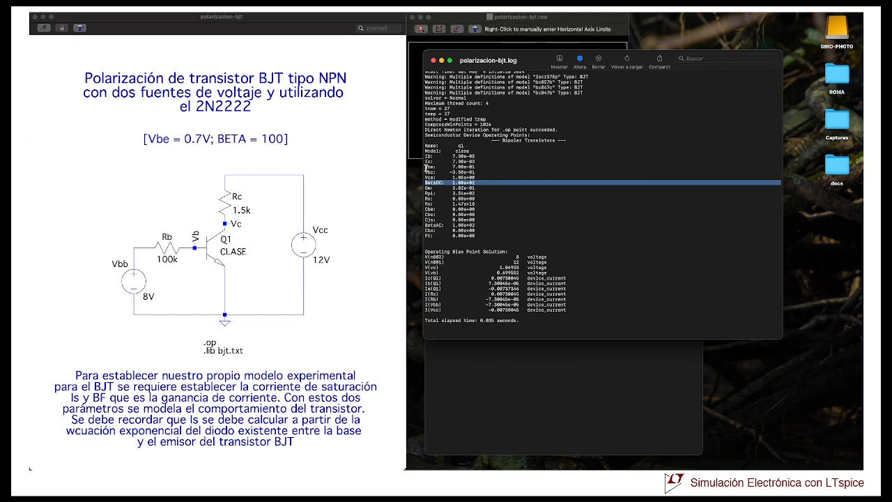
{"action": "left_click_drag", "start_coordinate": [426, 167], "coordinate": [482, 166]}
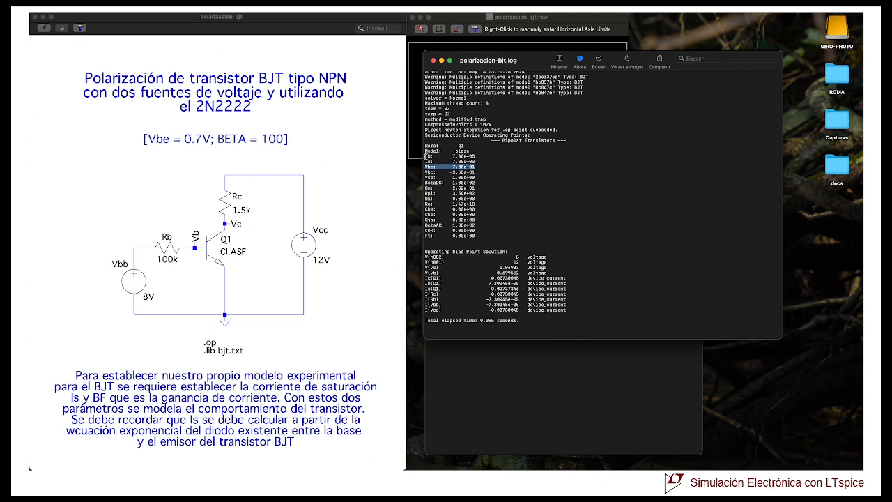
{"action": "left_click_drag", "start_coordinate": [425, 155], "coordinate": [479, 155]}
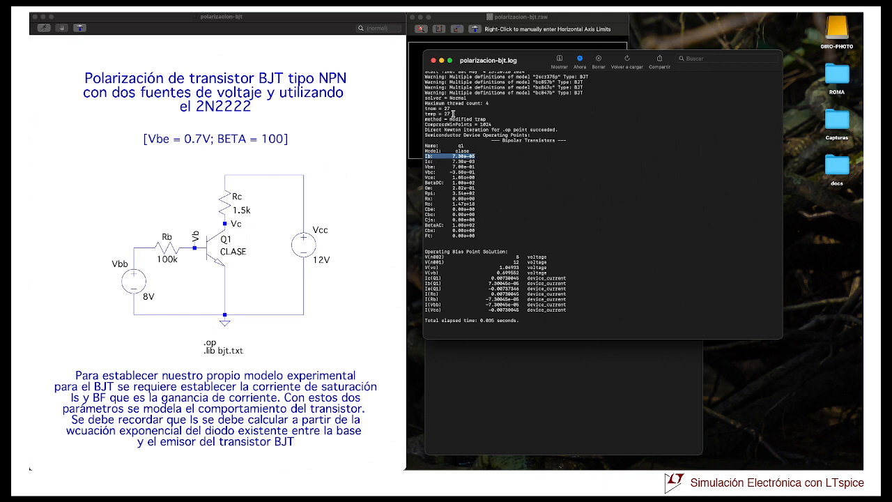
{"action": "left_click_drag", "start_coordinate": [452, 115], "coordinate": [425, 107]}
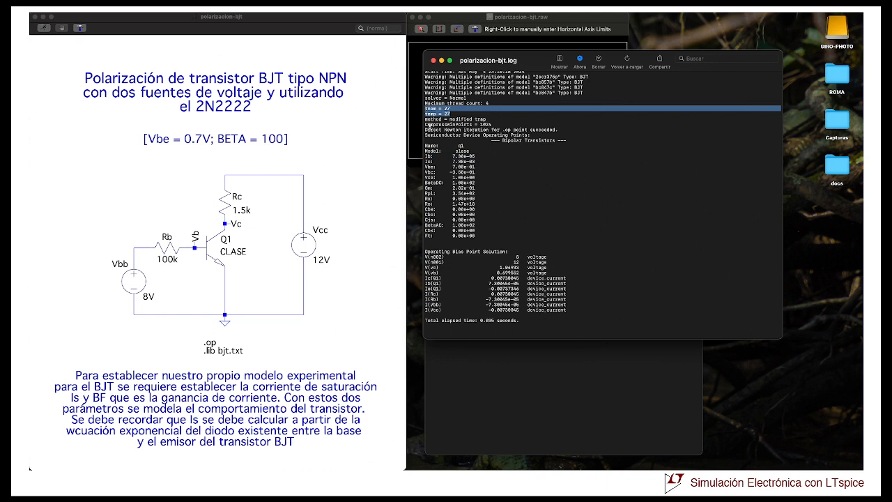